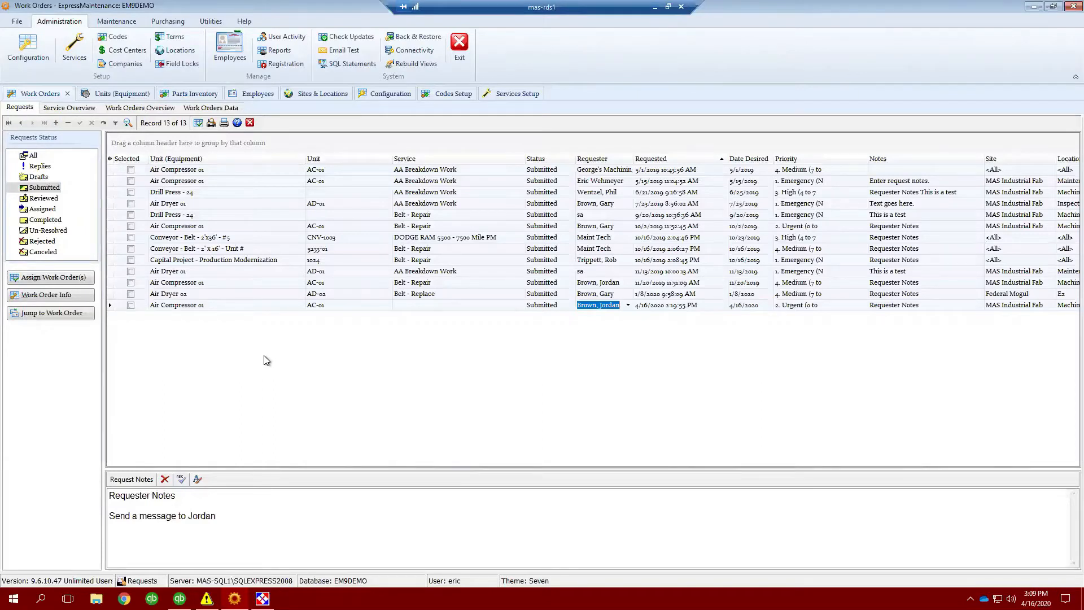
- Open the ExpressRequest window, view its Overview and Data View of requests, then minimize it
click(263, 598)
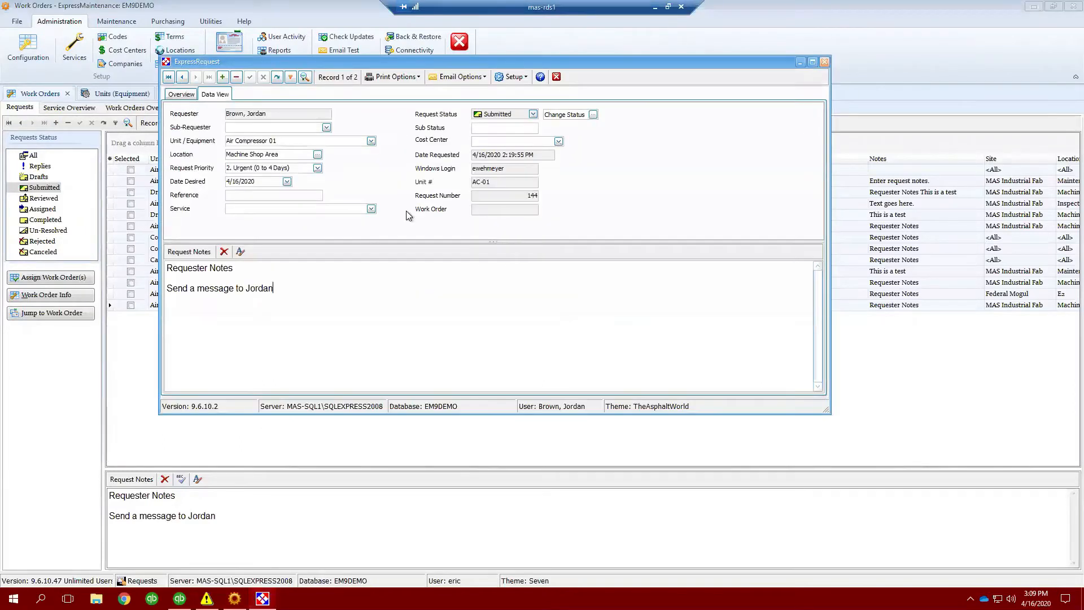
click(181, 94)
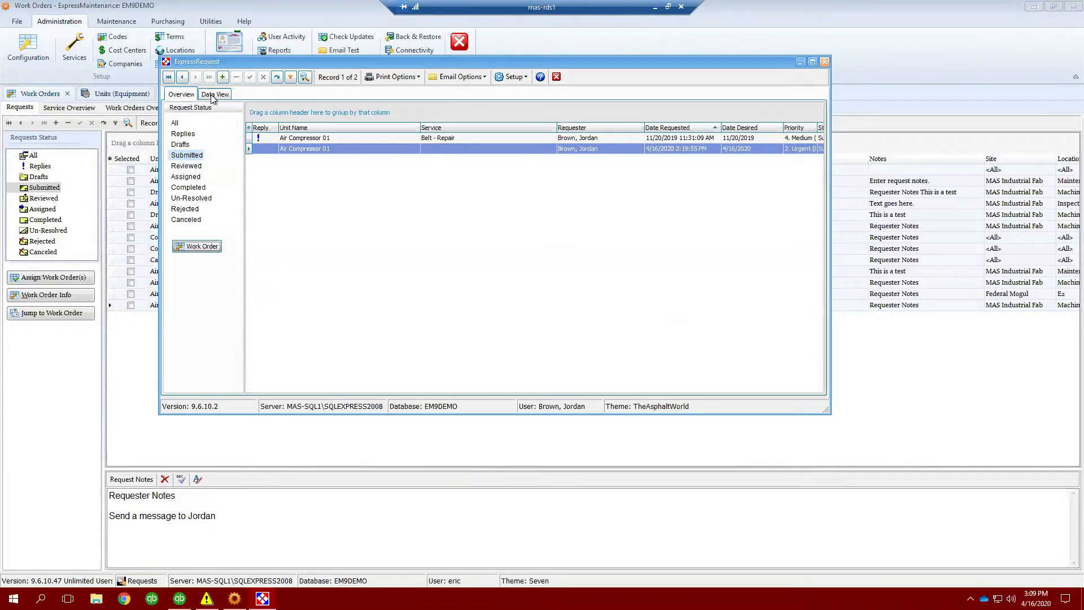
click(229, 93)
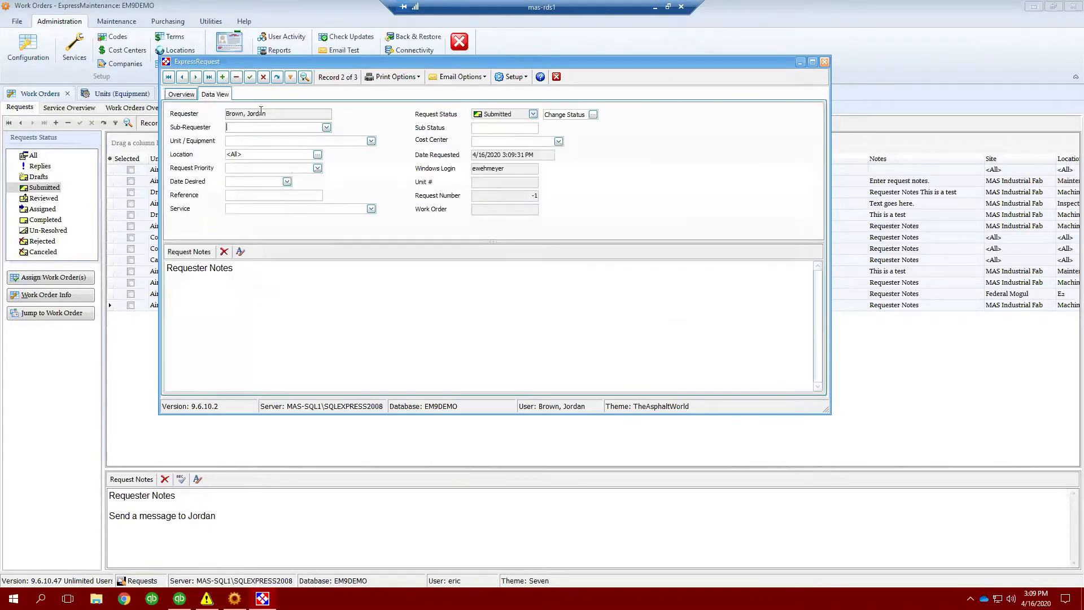
click(263, 77)
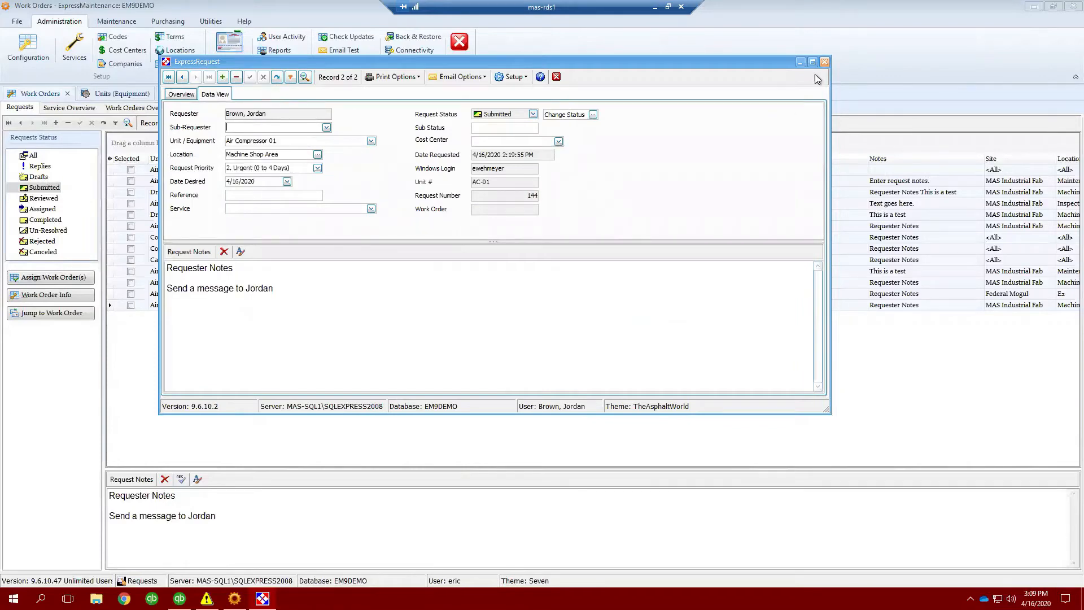
click(801, 62)
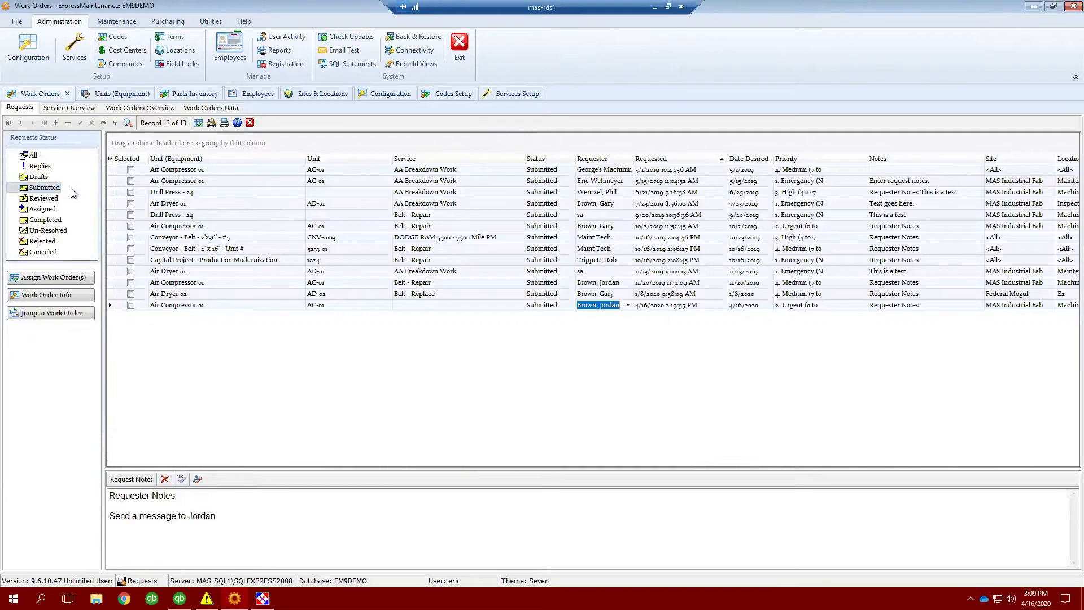
- Browse the requests list under each status filter, ending on Submitted
click(48, 199)
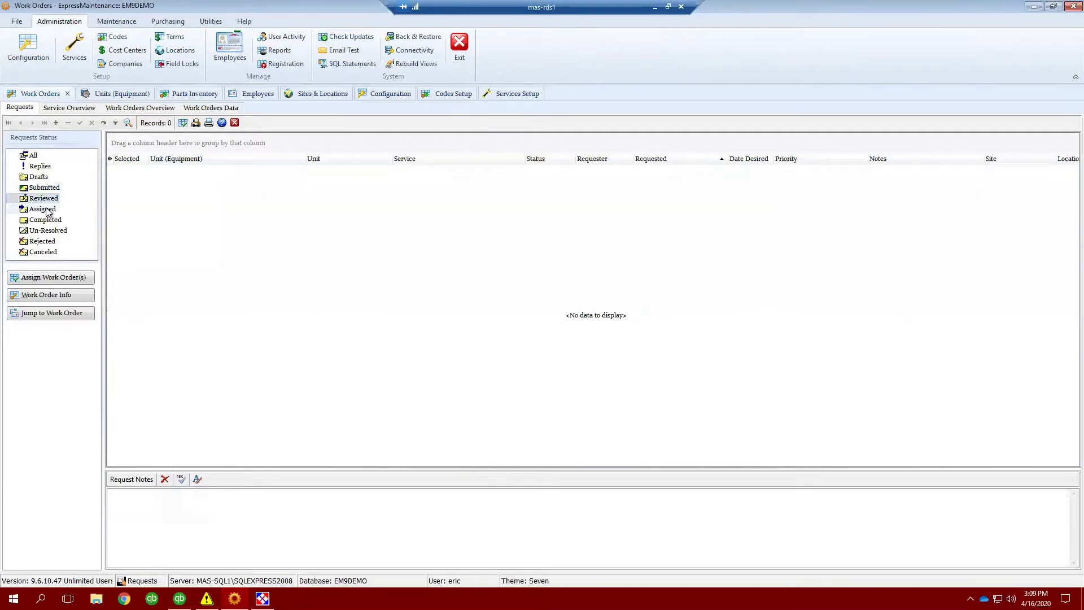
click(45, 209)
click(47, 220)
click(51, 230)
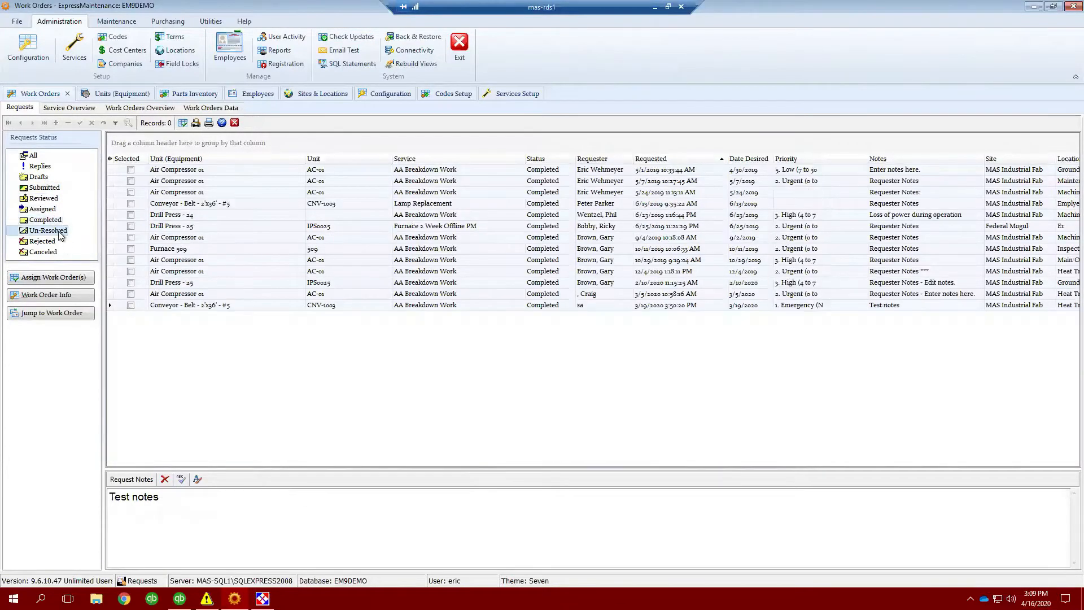
click(50, 241)
click(45, 252)
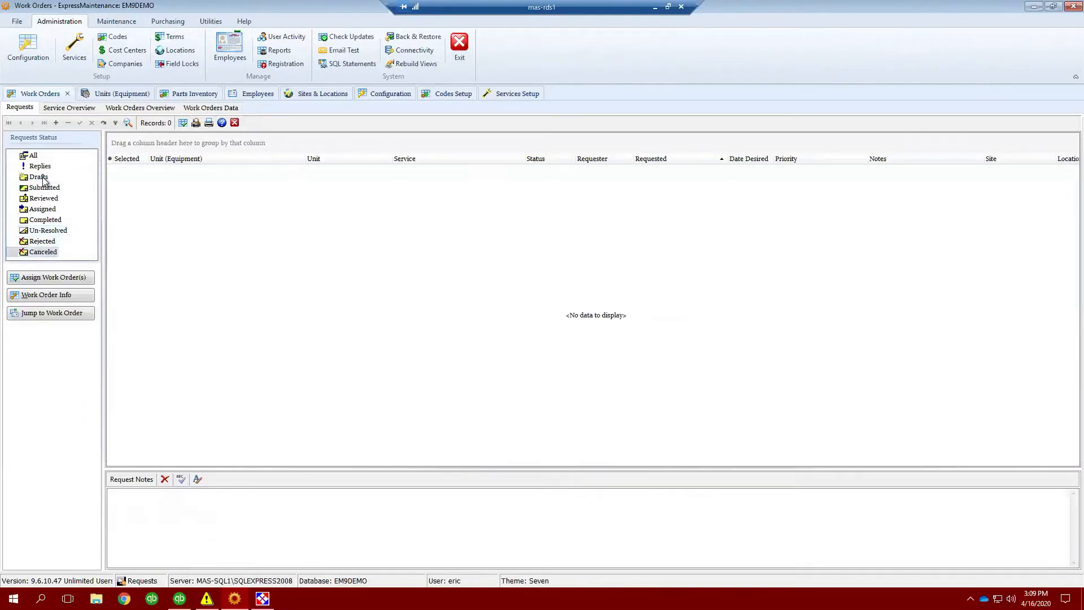
click(39, 188)
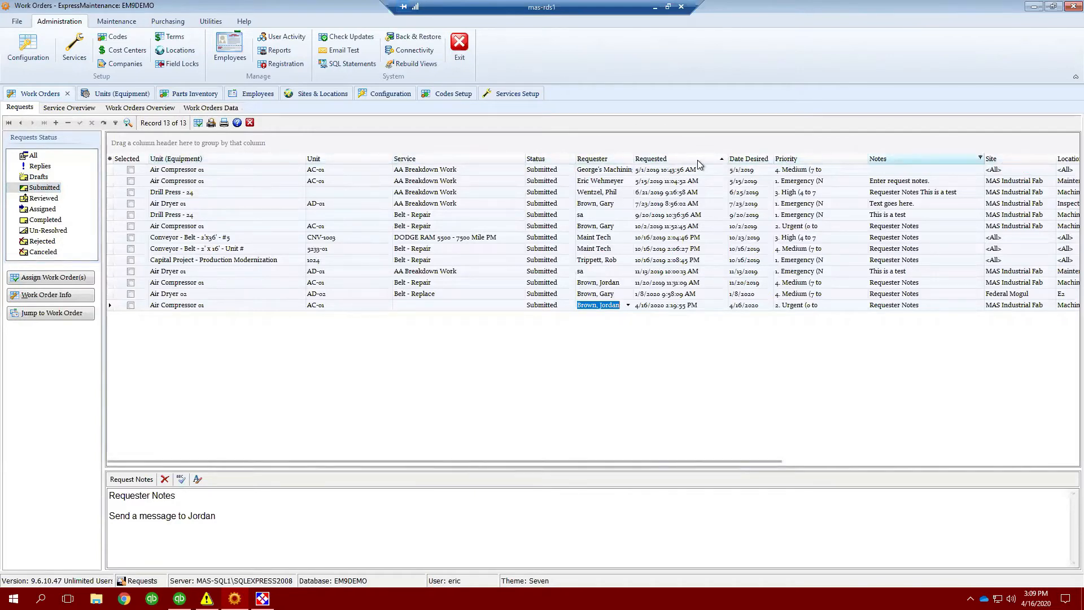
- Open the requests notification menu and dismiss it
click(110, 160)
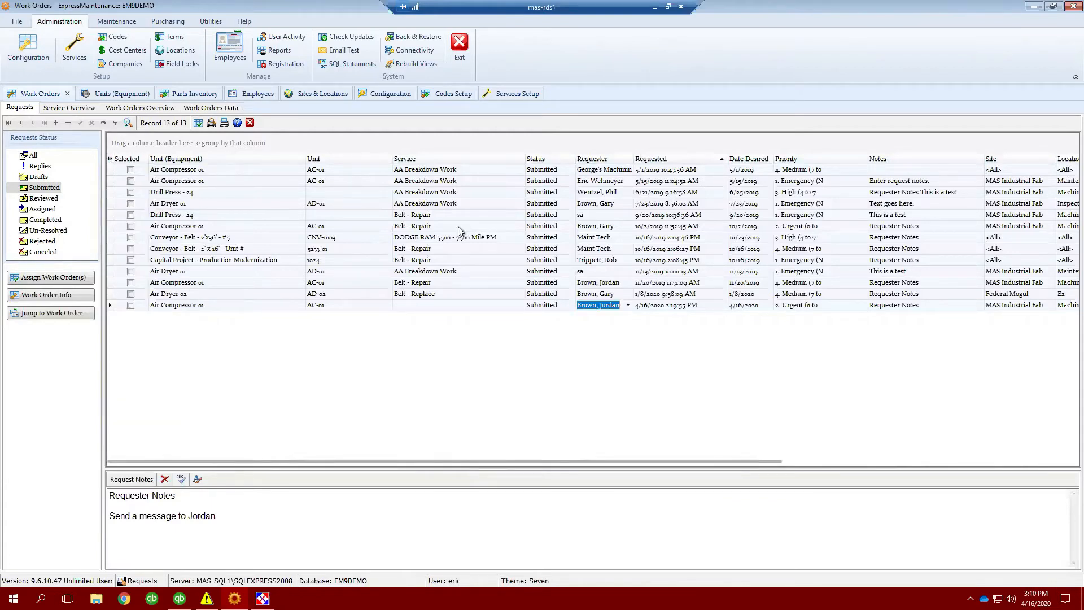
right_click(134, 584)
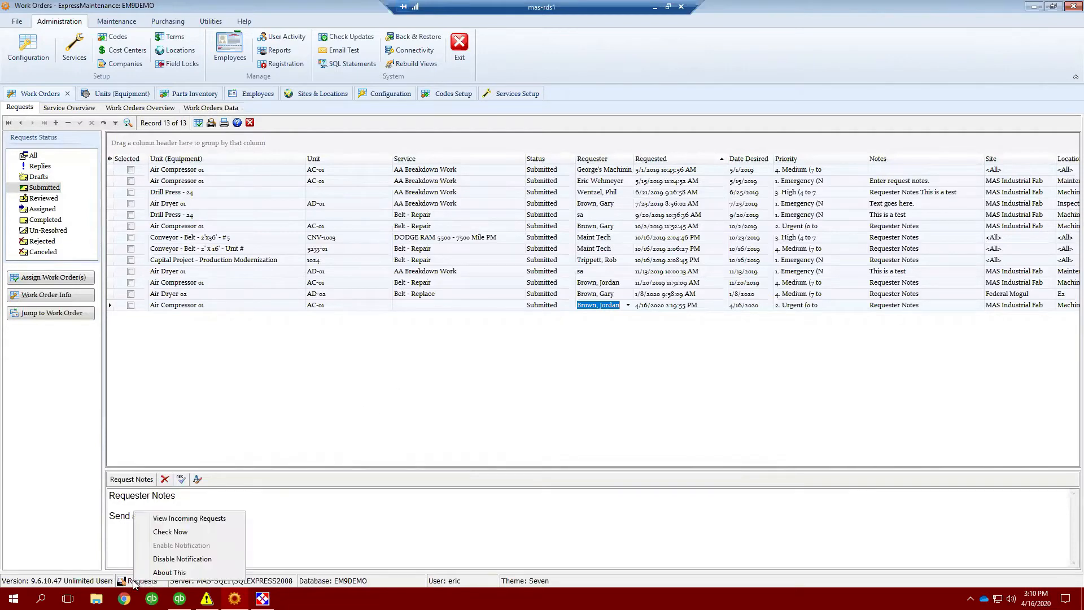
click(174, 403)
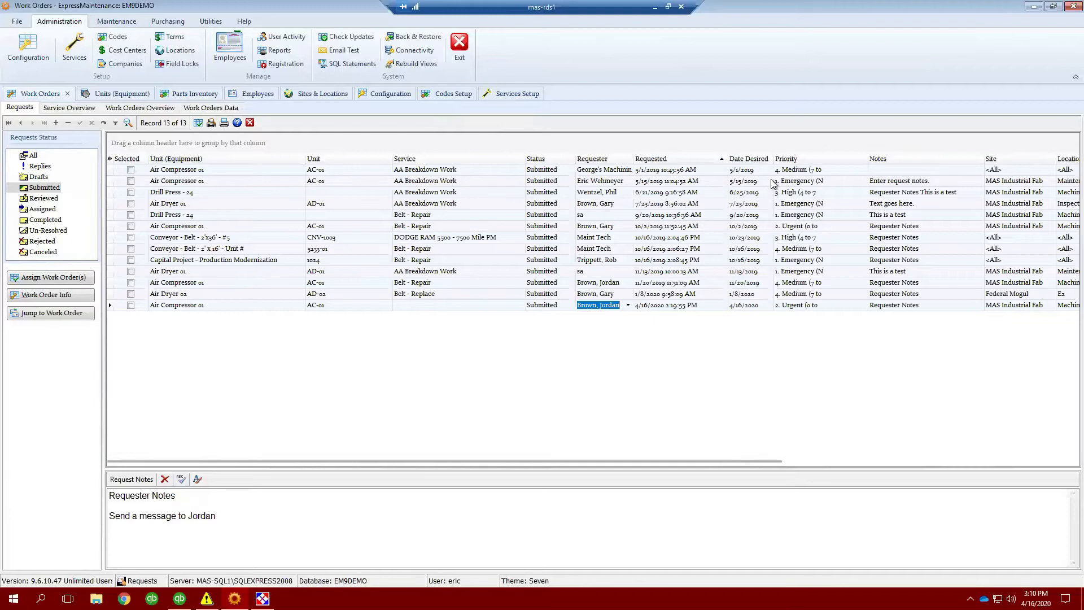
- Inspect the editable Unit and Priority cells of the first two submitted requests
click(837, 169)
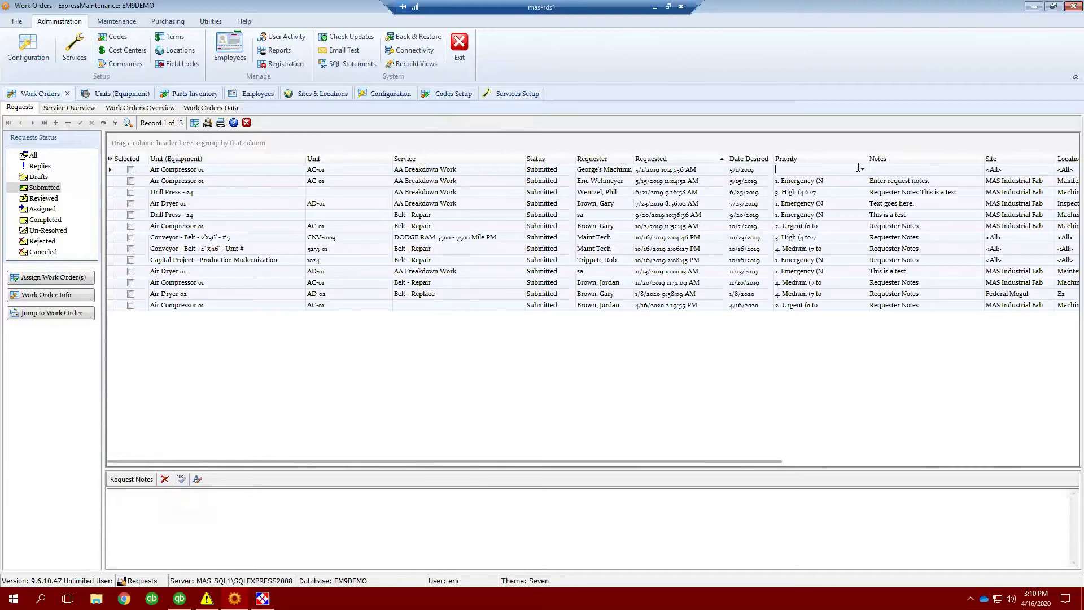
click(276, 173)
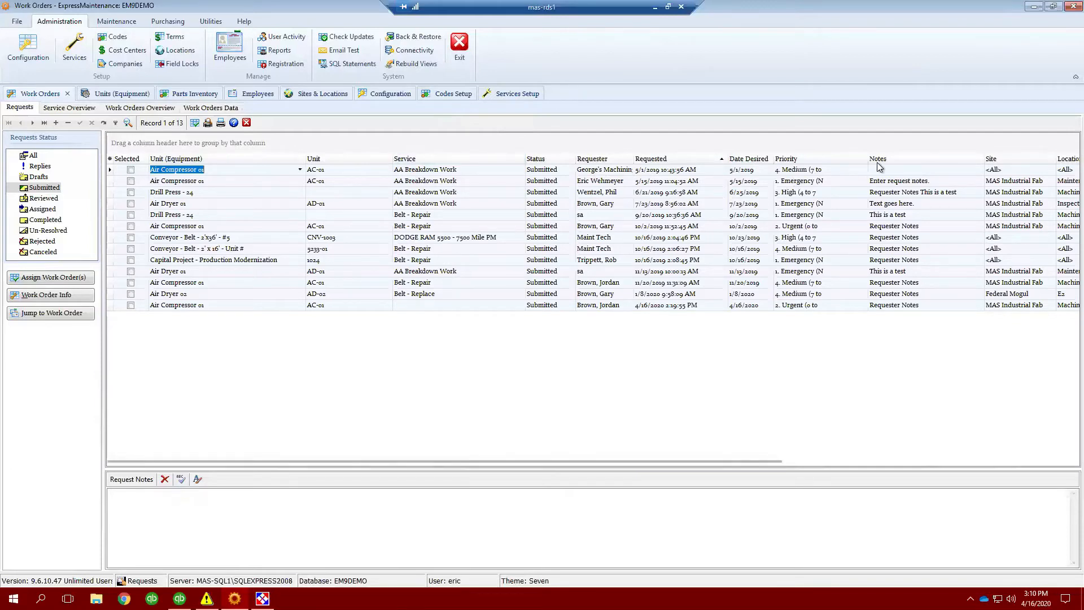
click(852, 181)
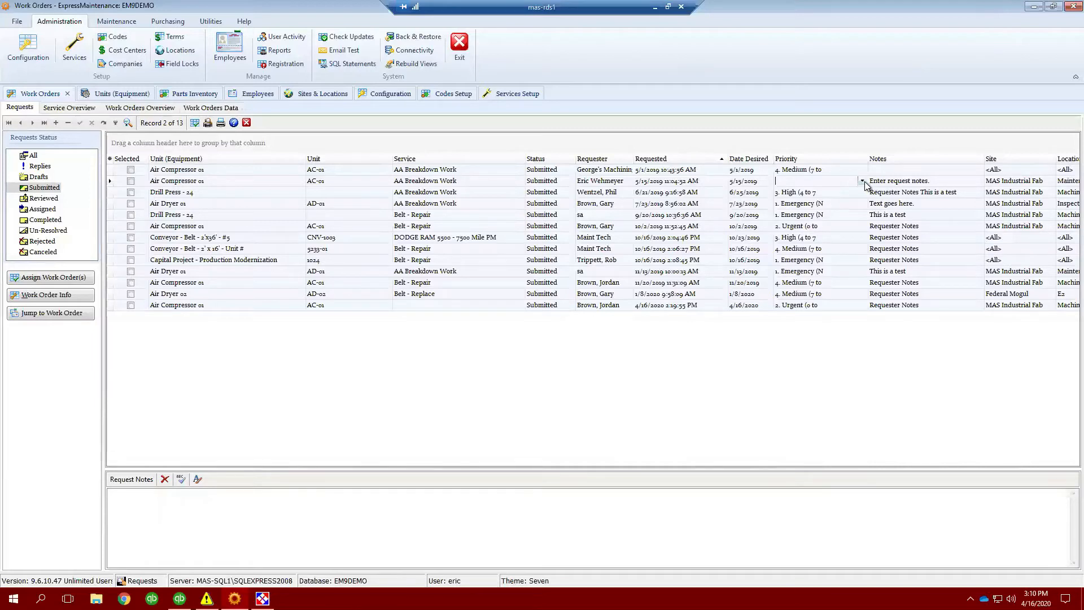
click(862, 181)
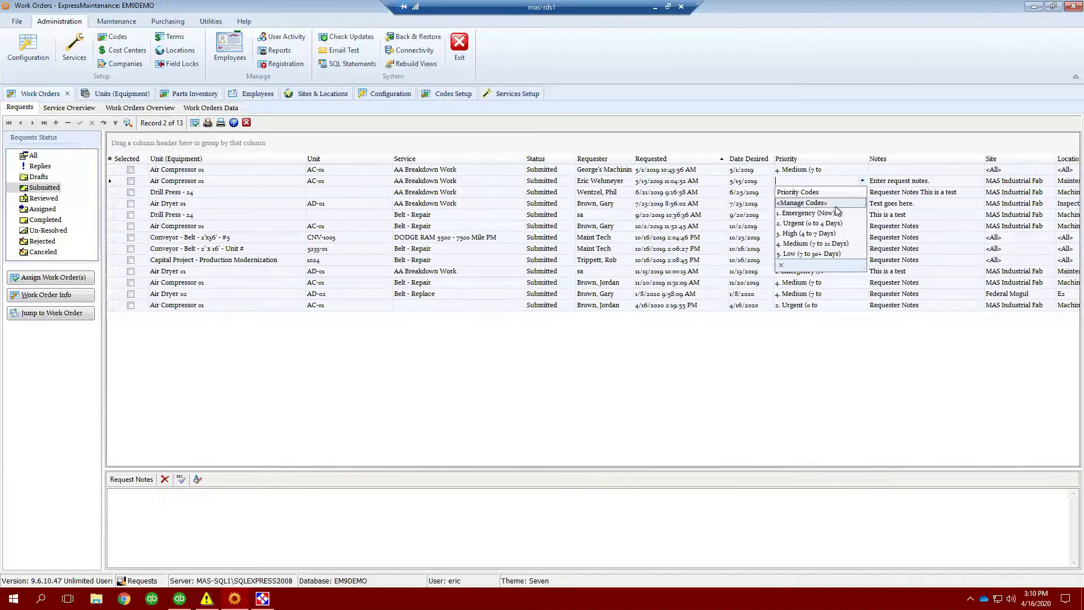
click(862, 181)
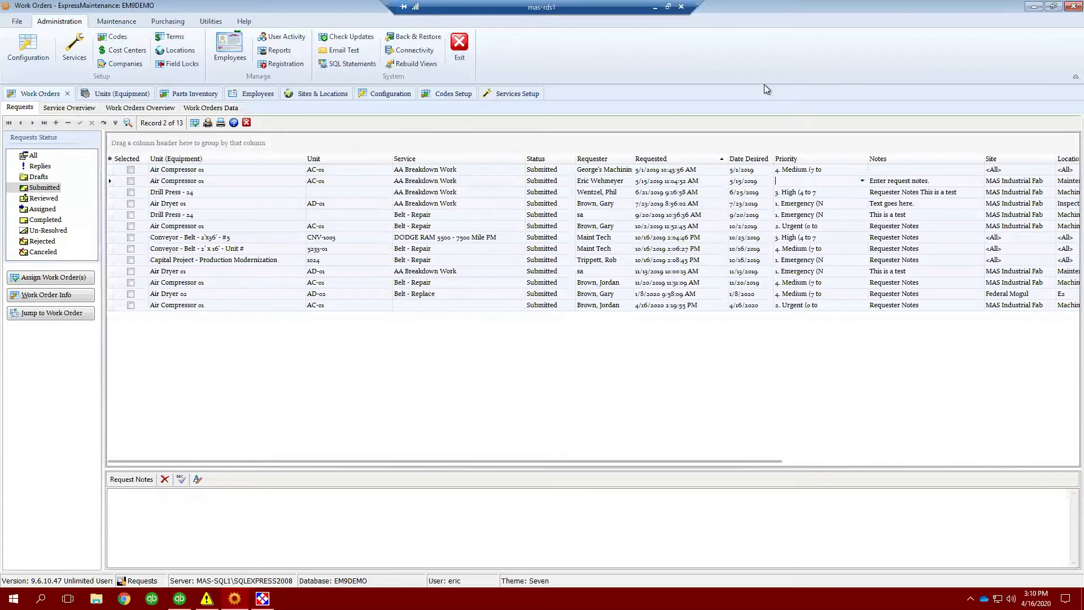
click(130, 181)
click(34, 278)
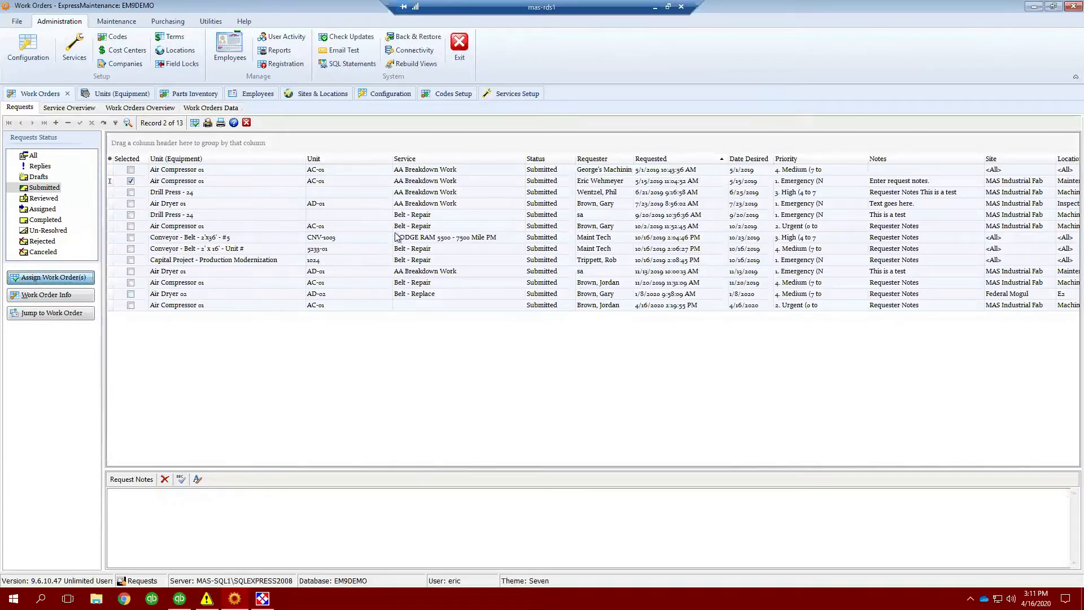
click(573, 380)
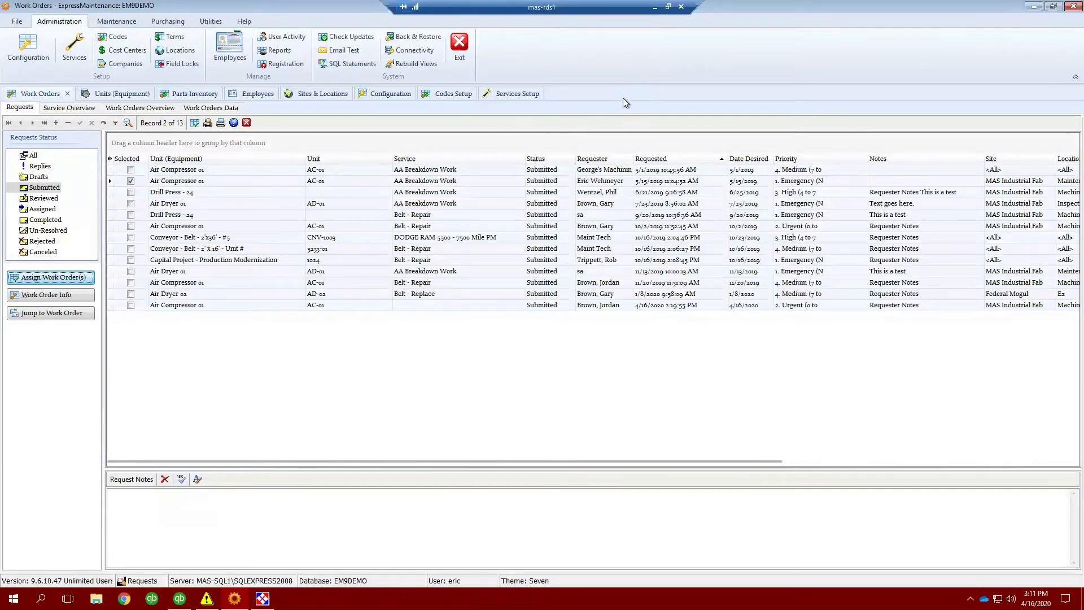
click(131, 181)
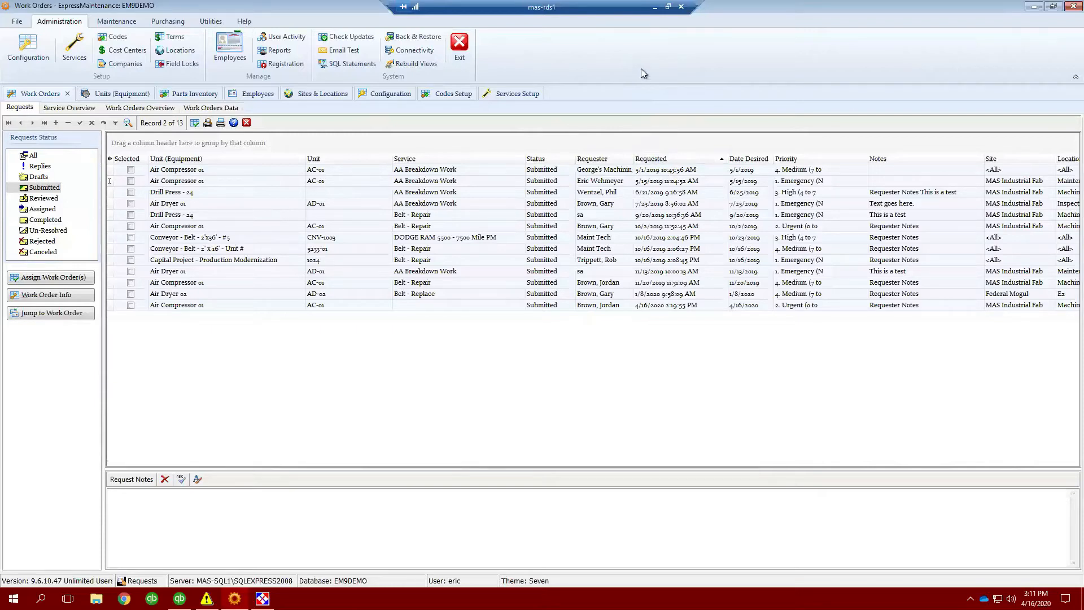
- Select the first two Air Compressor requests and start assigning work orders for them
click(130, 172)
click(131, 181)
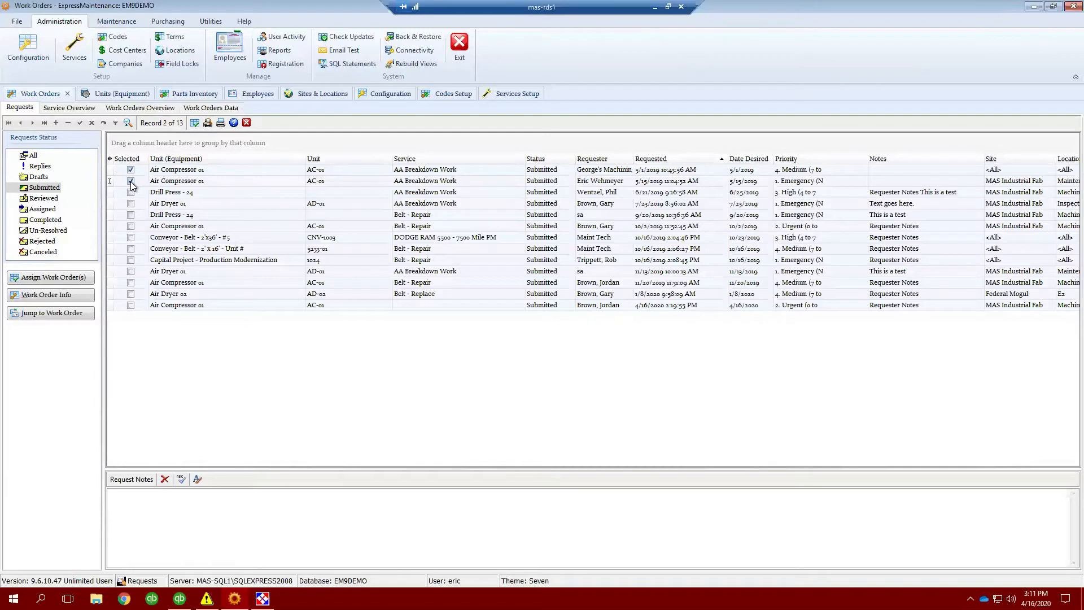
click(70, 277)
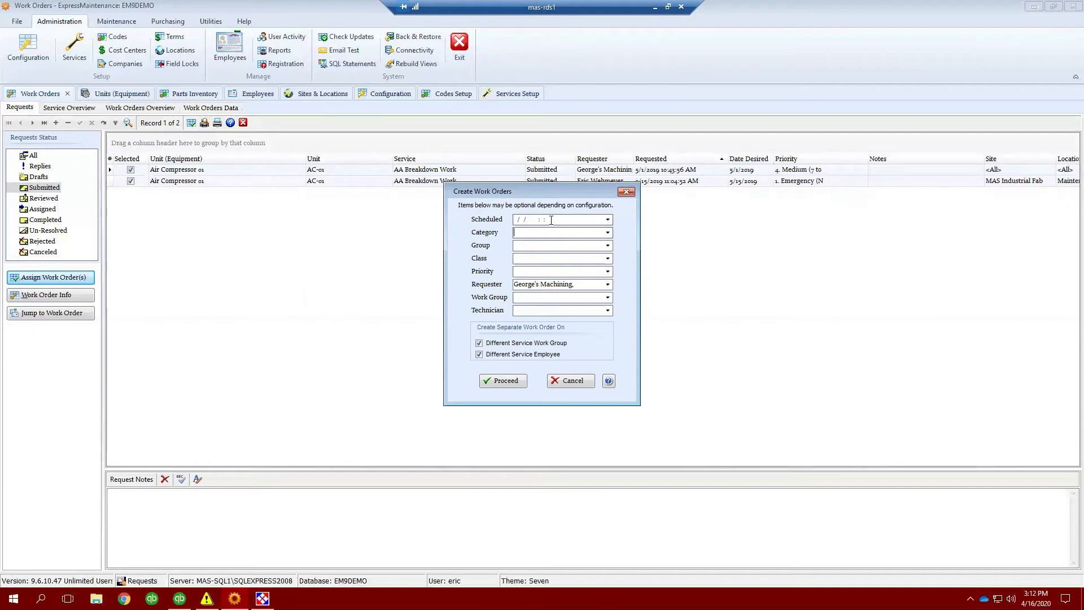
- Set the work orders' scheduled date to 4/20/2020
drag(577, 195, 581, 216)
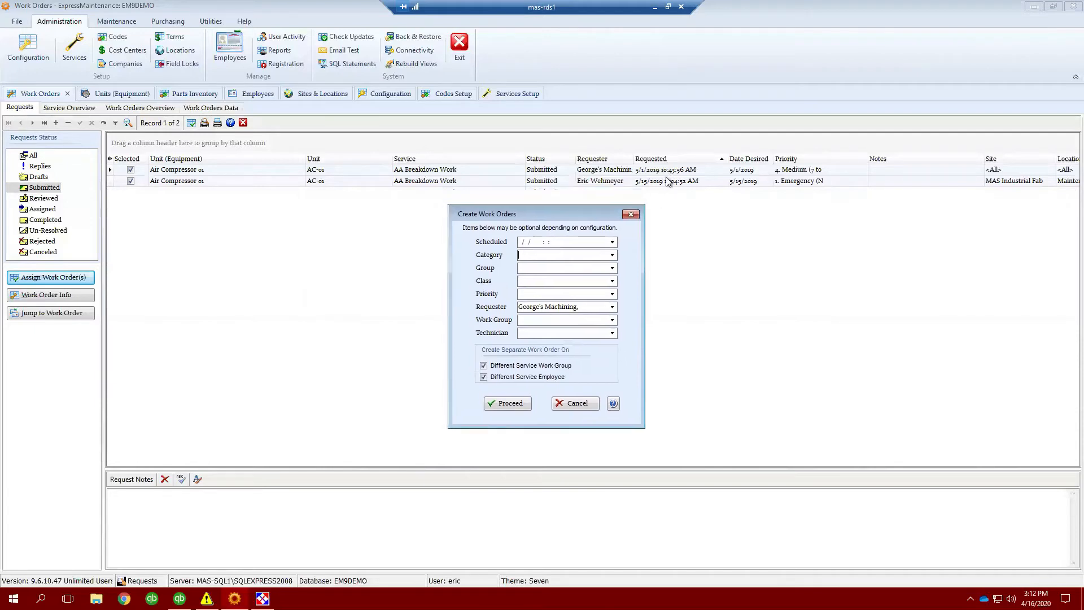
click(613, 243)
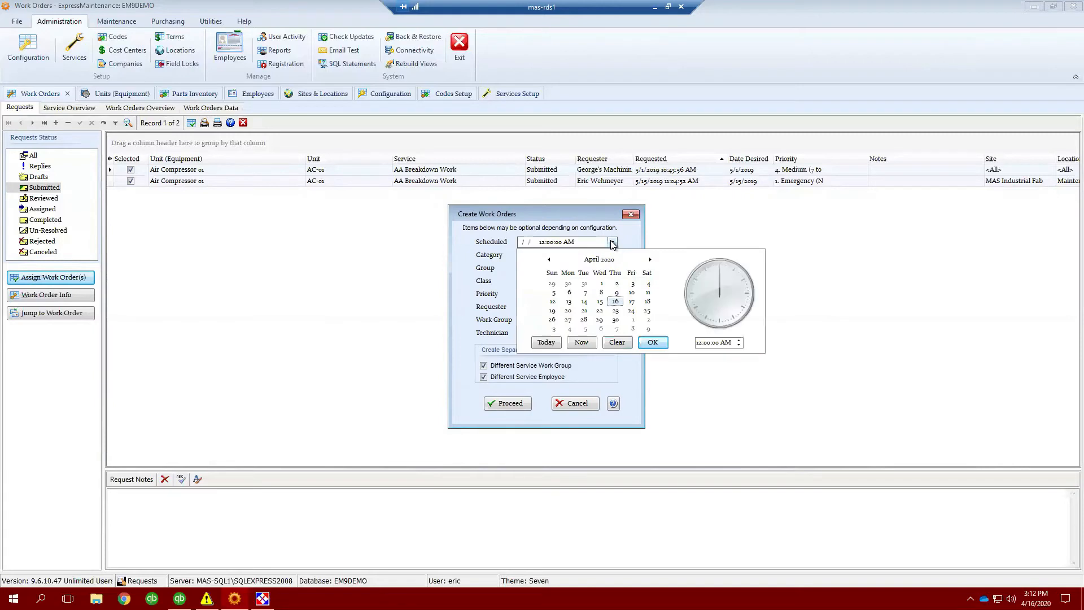
click(568, 312)
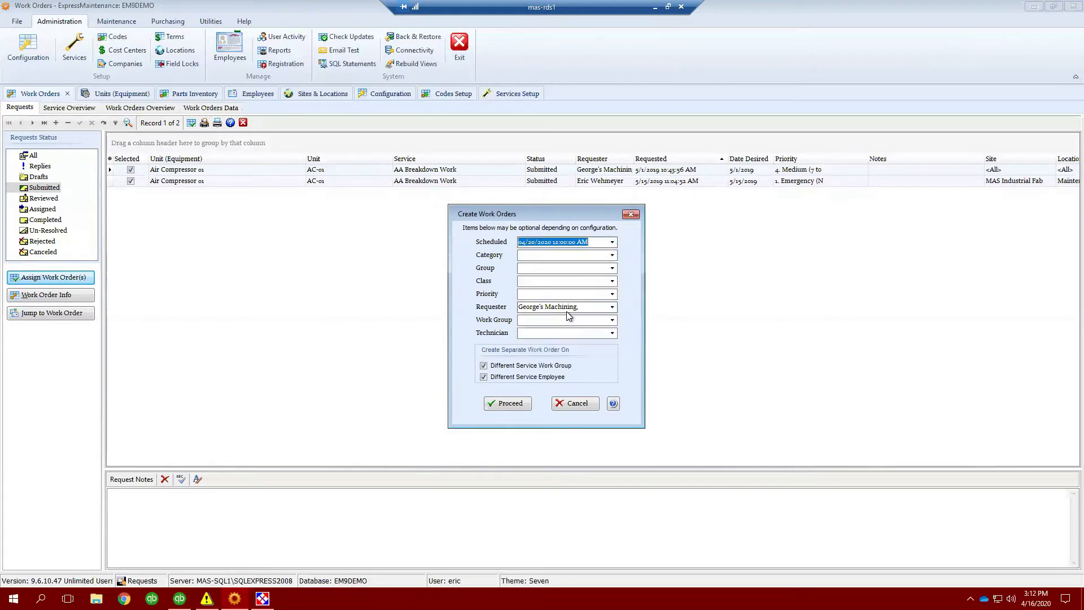
- Set the category to Demand - Reactive and the group to 4. BKD - Mechanical
click(612, 257)
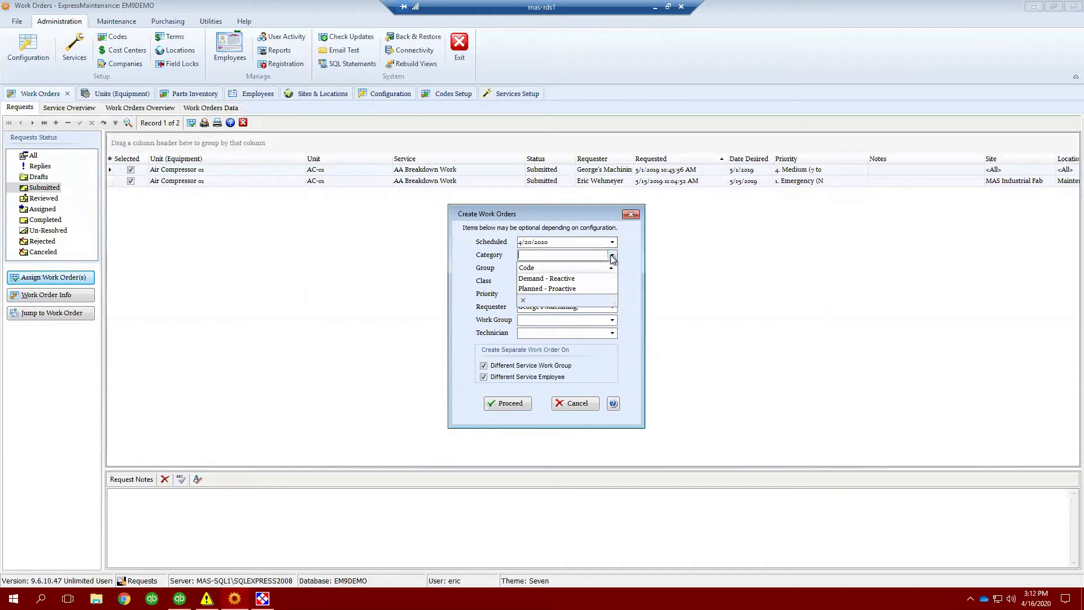
click(576, 279)
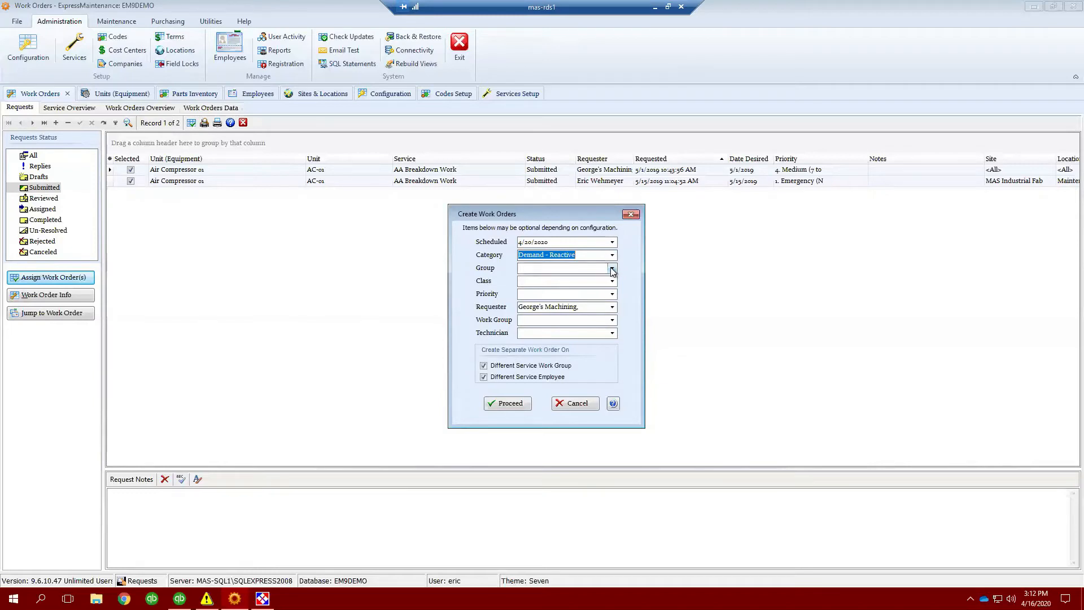
click(612, 269)
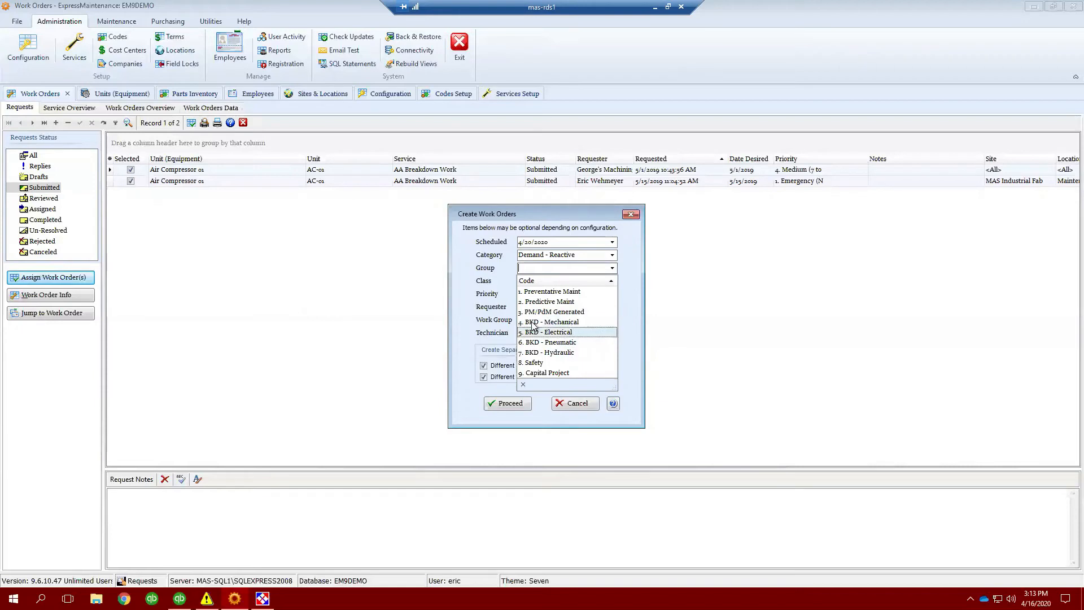
click(571, 323)
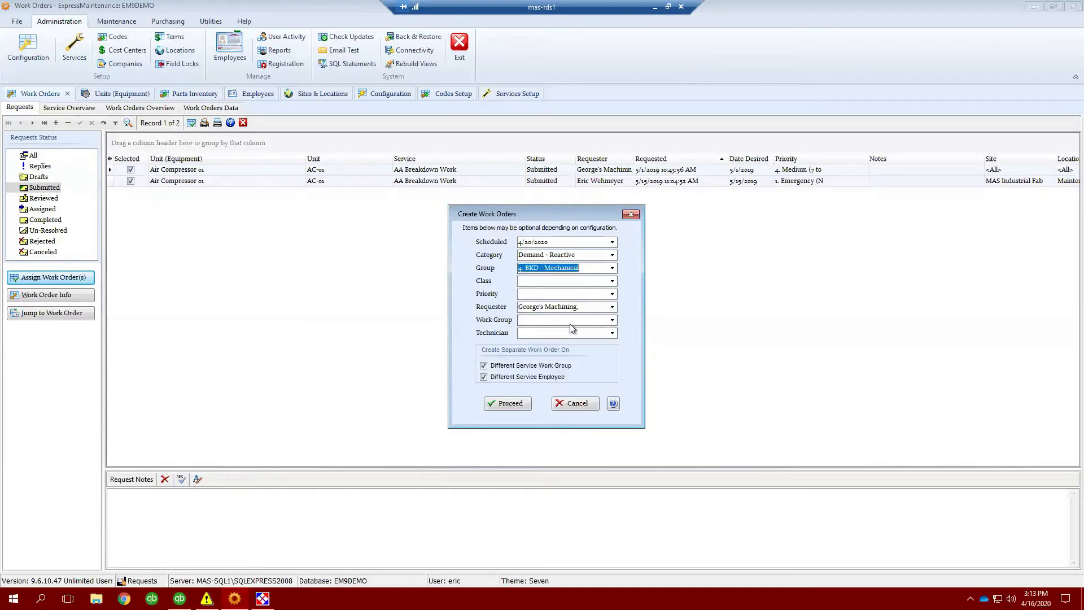
- Set the class to 3. Waiting on Parts - W and the priority to 4. Medium (7 to 21 Days)
click(613, 282)
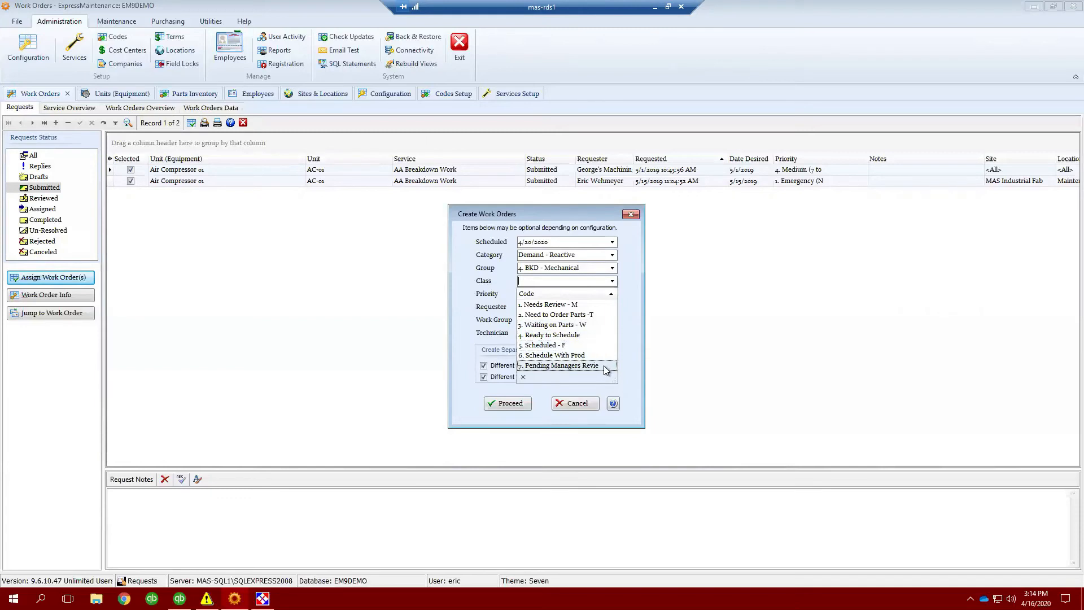
click(571, 325)
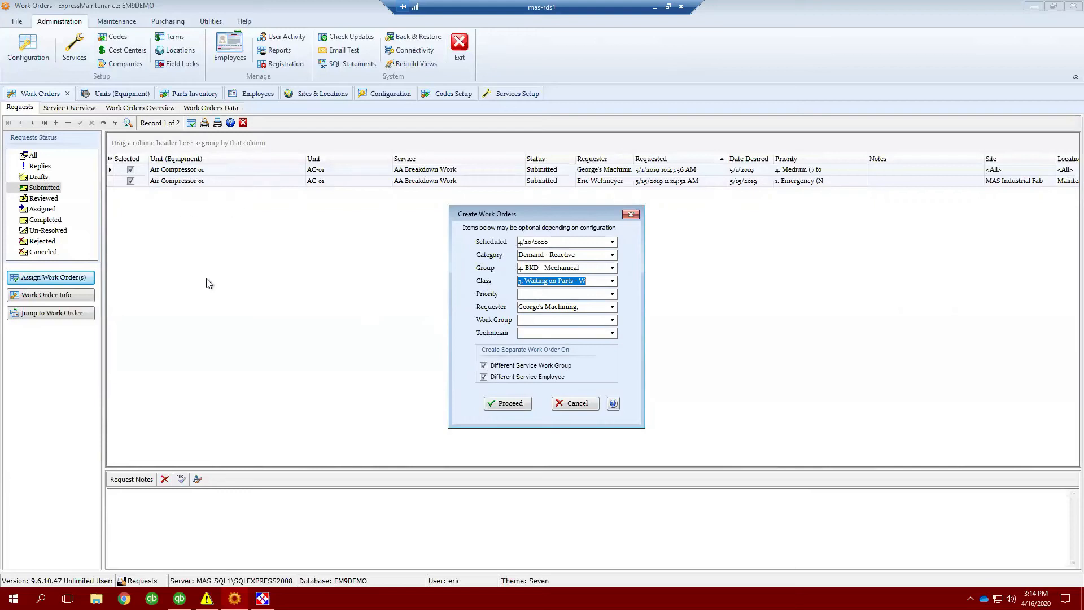
click(613, 294)
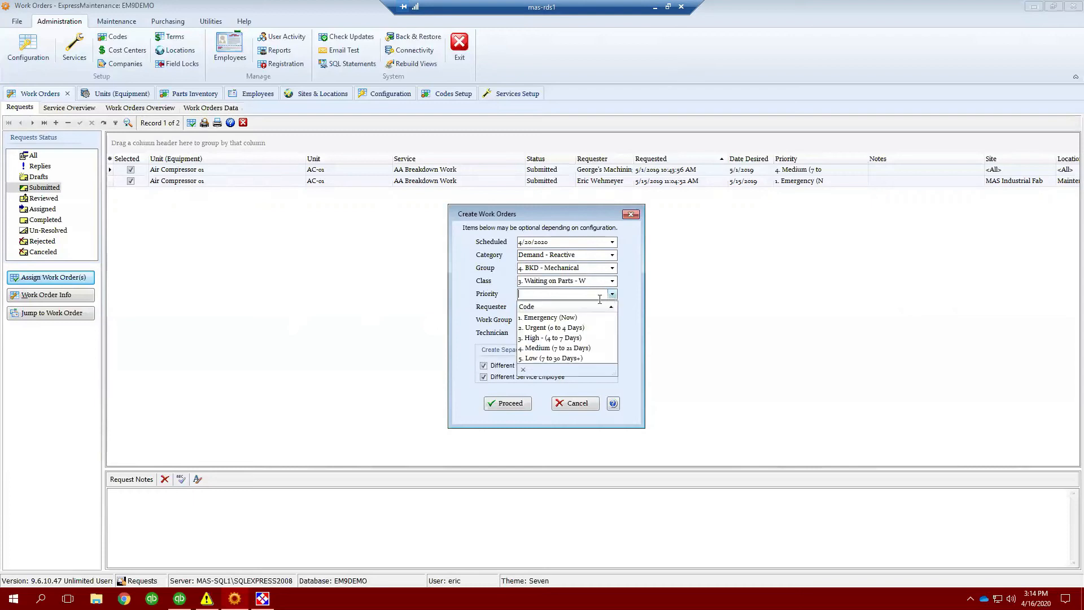
click(541, 351)
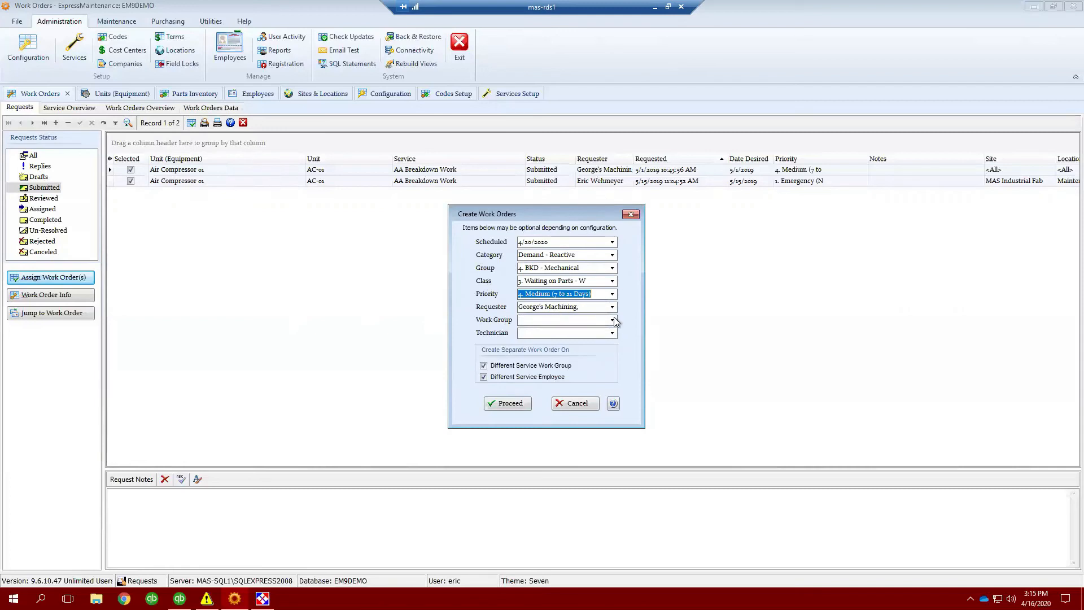
- Clear the requester and set the work group to Maintenance
drag(585, 308, 480, 307)
key(BackSpace)
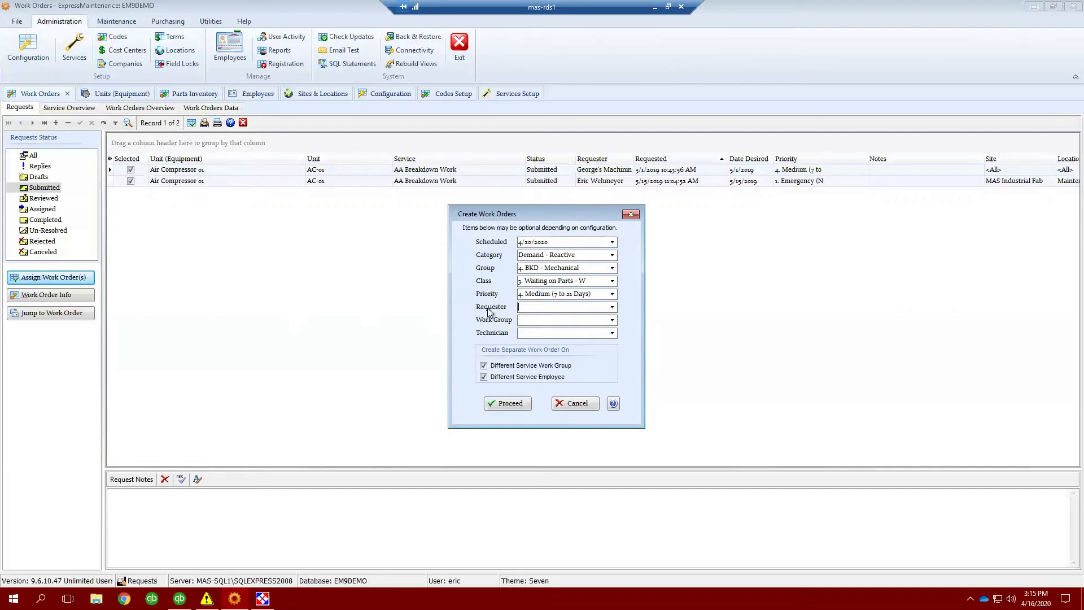
click(613, 320)
click(568, 374)
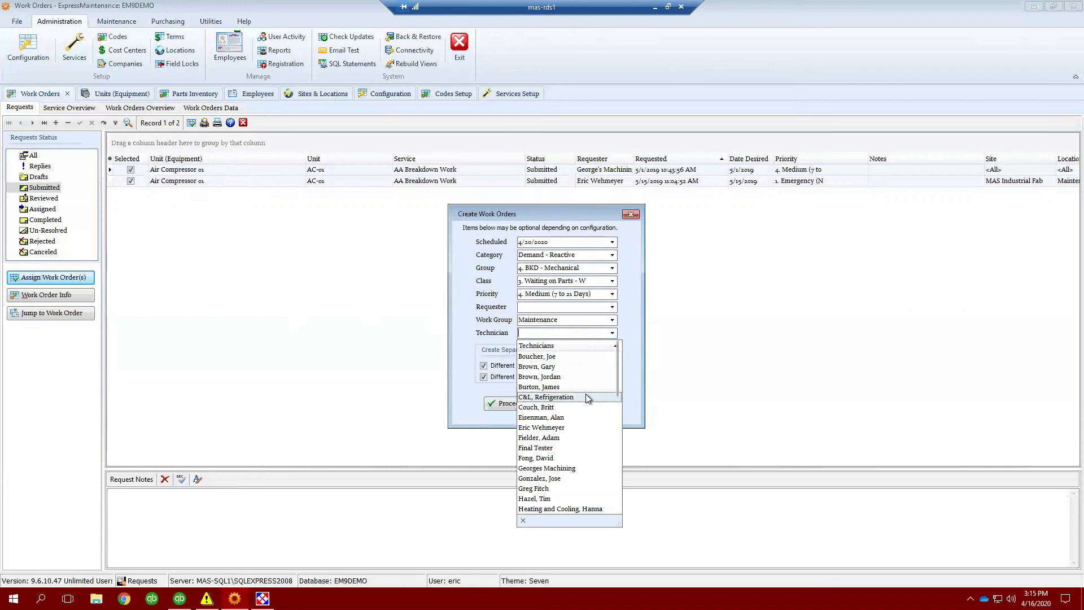
- Leave the technician blank, create the work orders, and decline printing them
click(596, 333)
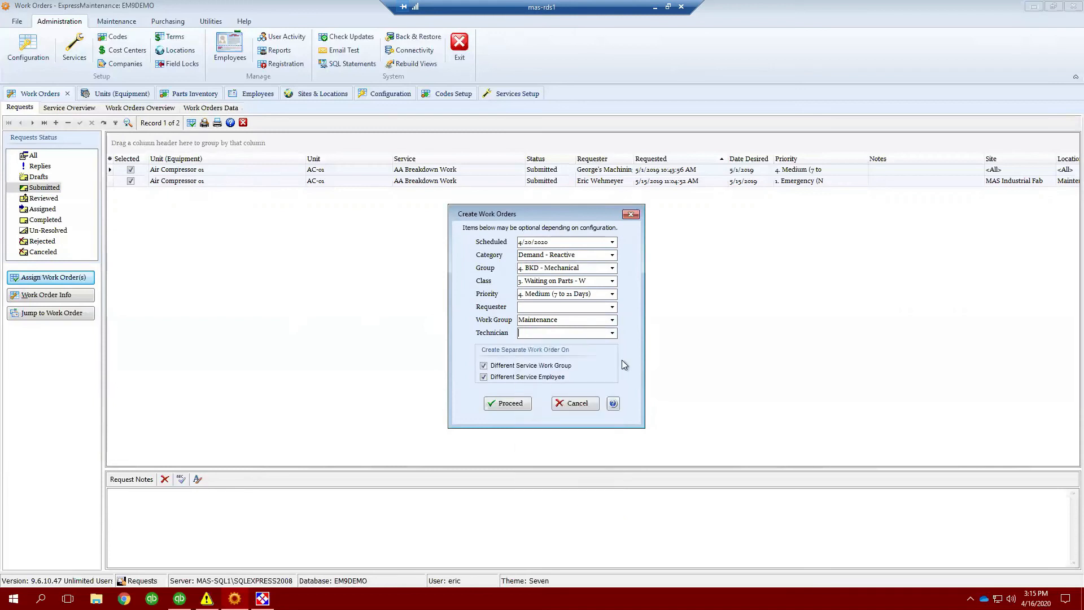
click(507, 406)
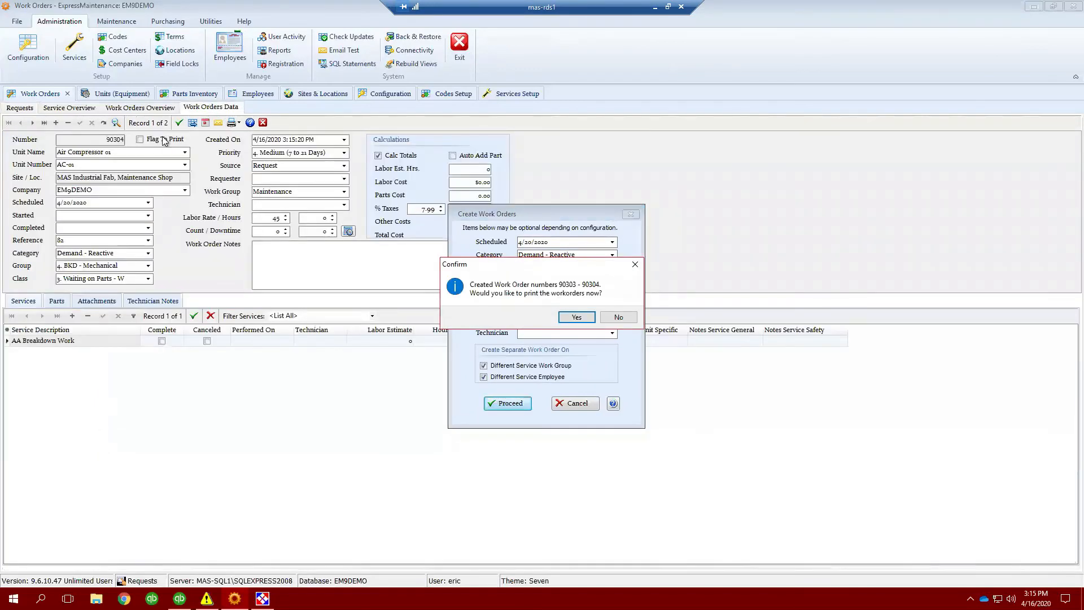
click(618, 317)
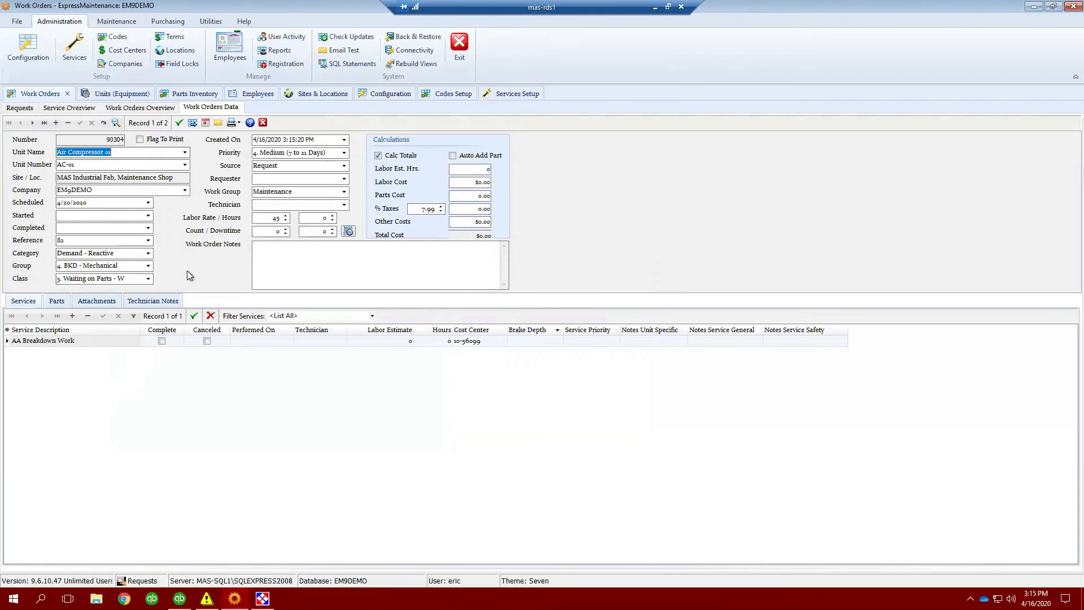
- Review the new work order's service line, then return to the requests list
click(134, 341)
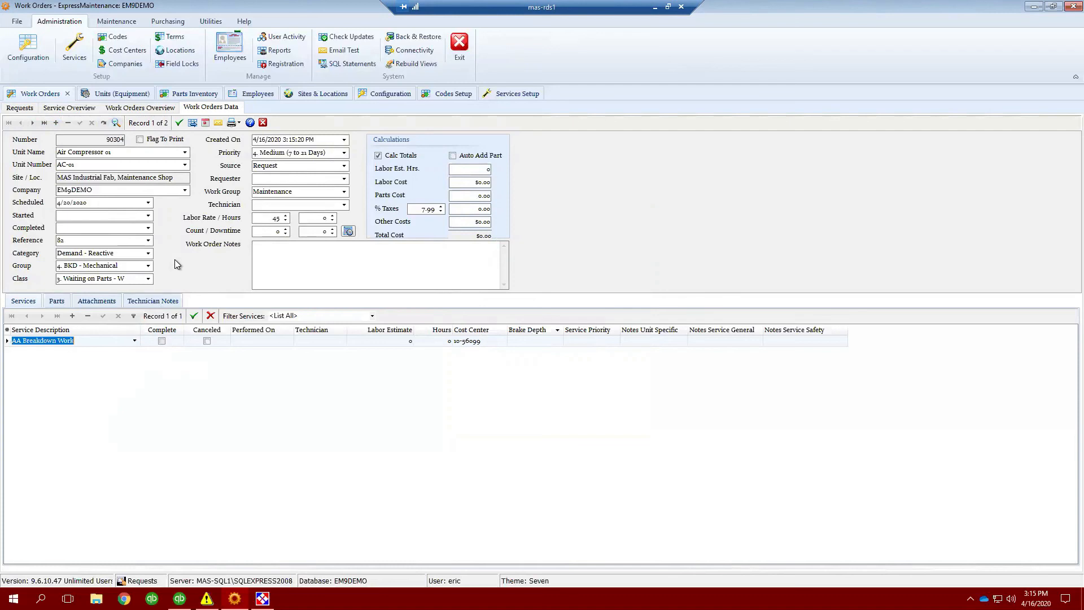
click(135, 342)
click(136, 342)
click(20, 108)
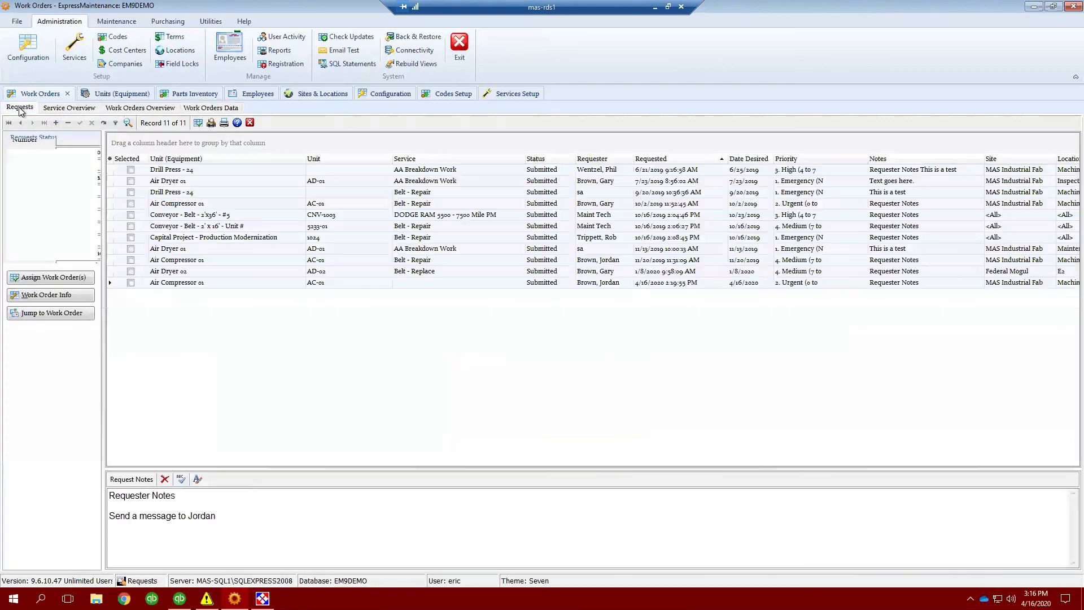